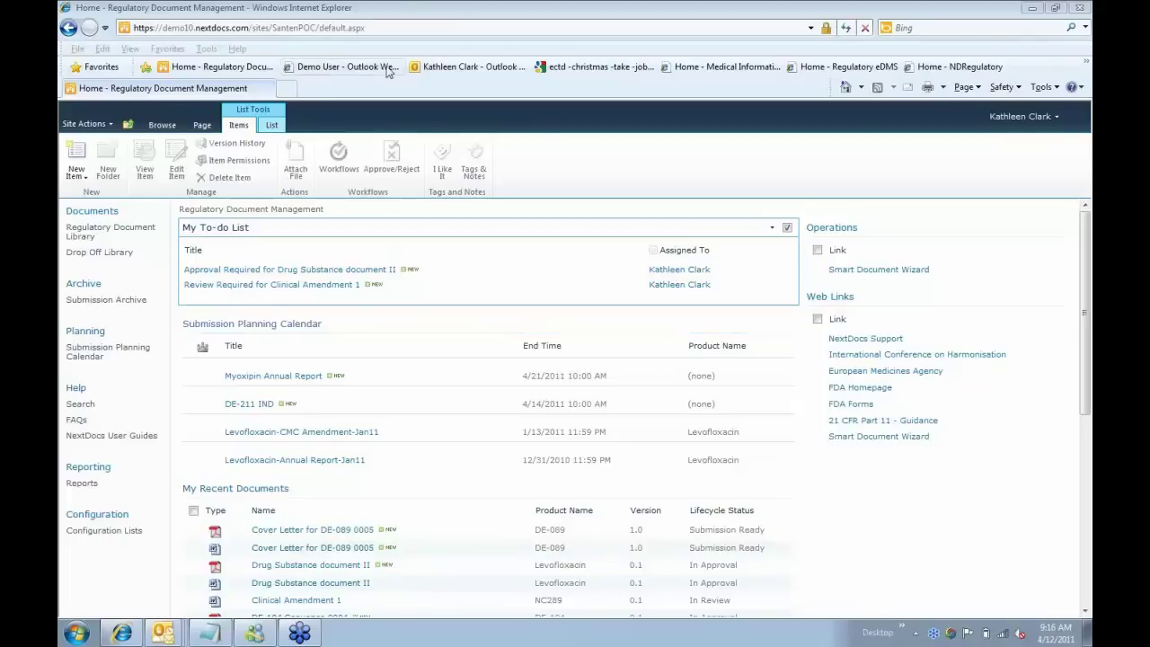
Step: Browse the site libraries, return home, then open Submission Archive in the Regulatory Document Library
left_click(92, 212)
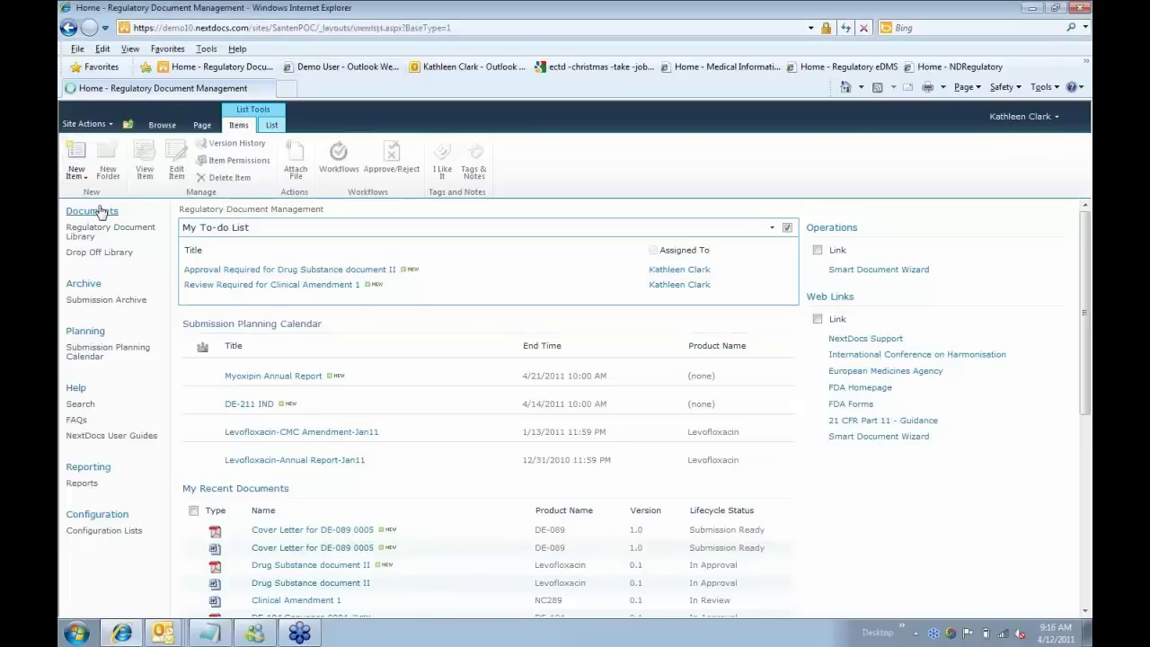
left_click(117, 189)
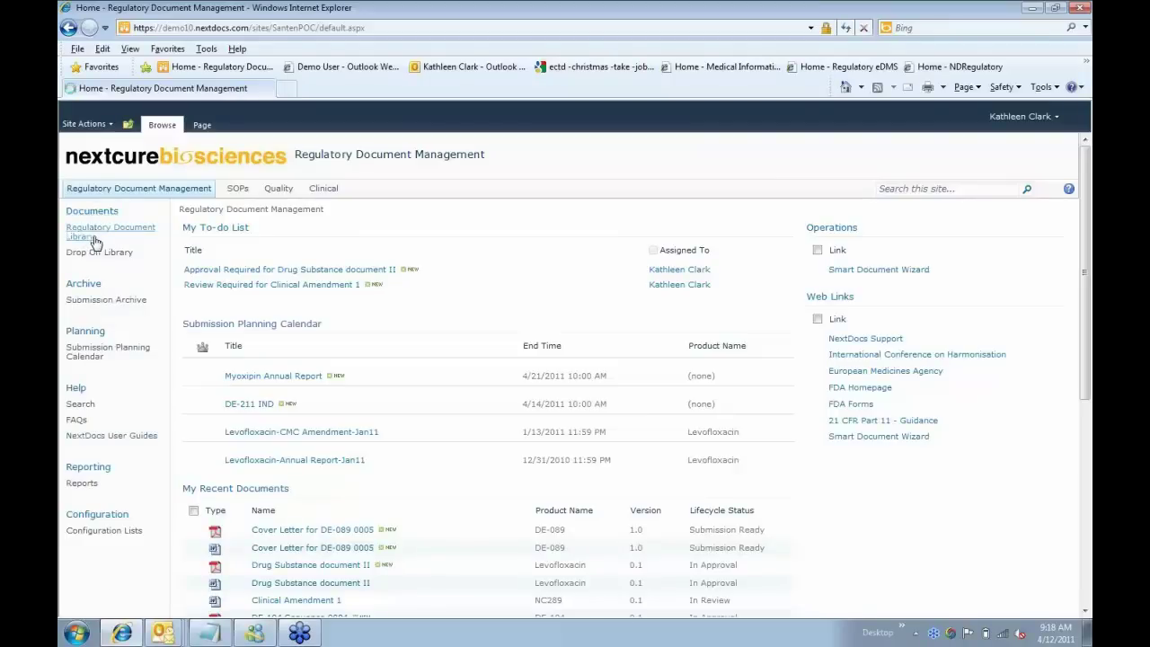
left_click(95, 239)
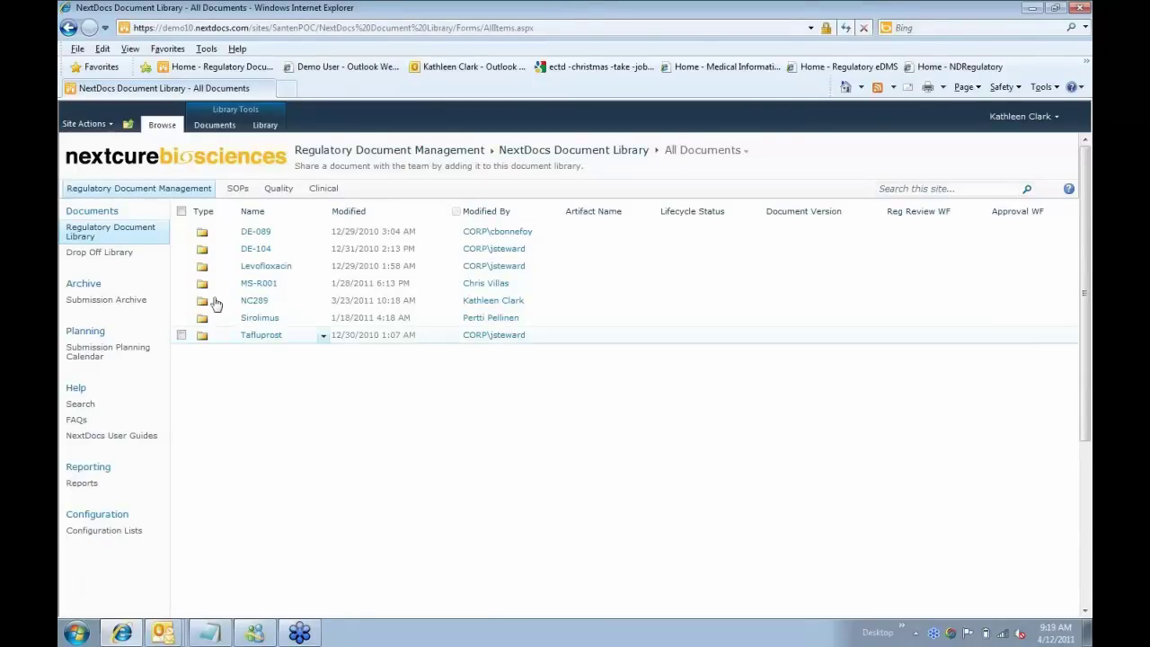
left_click(121, 299)
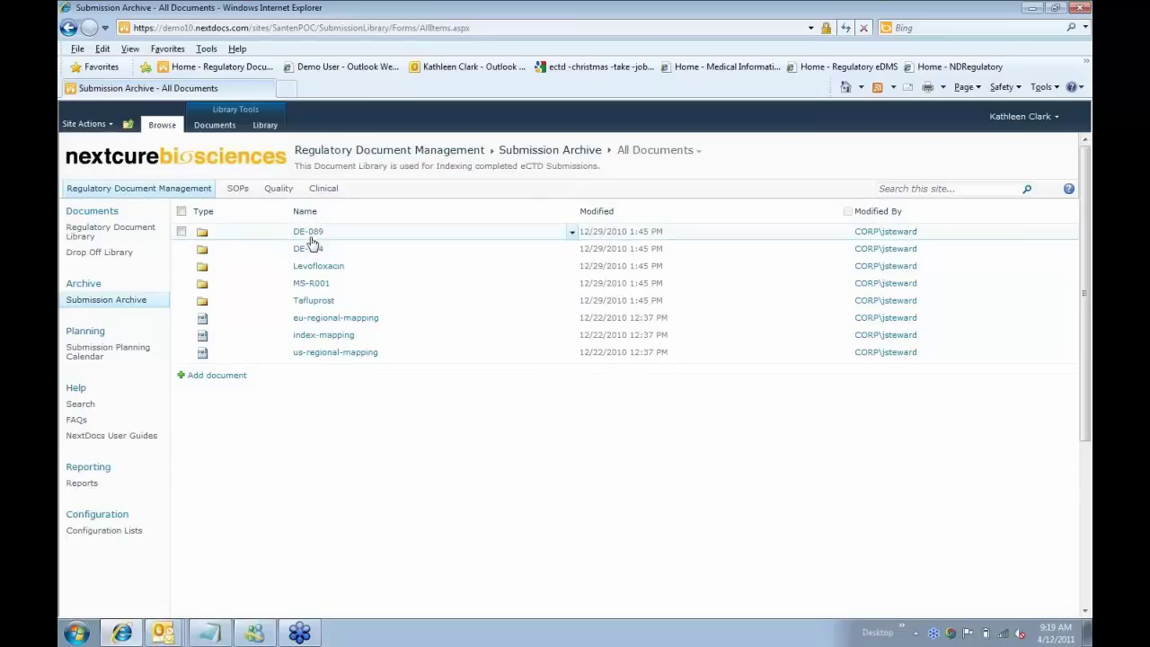
Step: Open DE-089's 0000 sequence folder and select its index.xml file
left_click(309, 232)
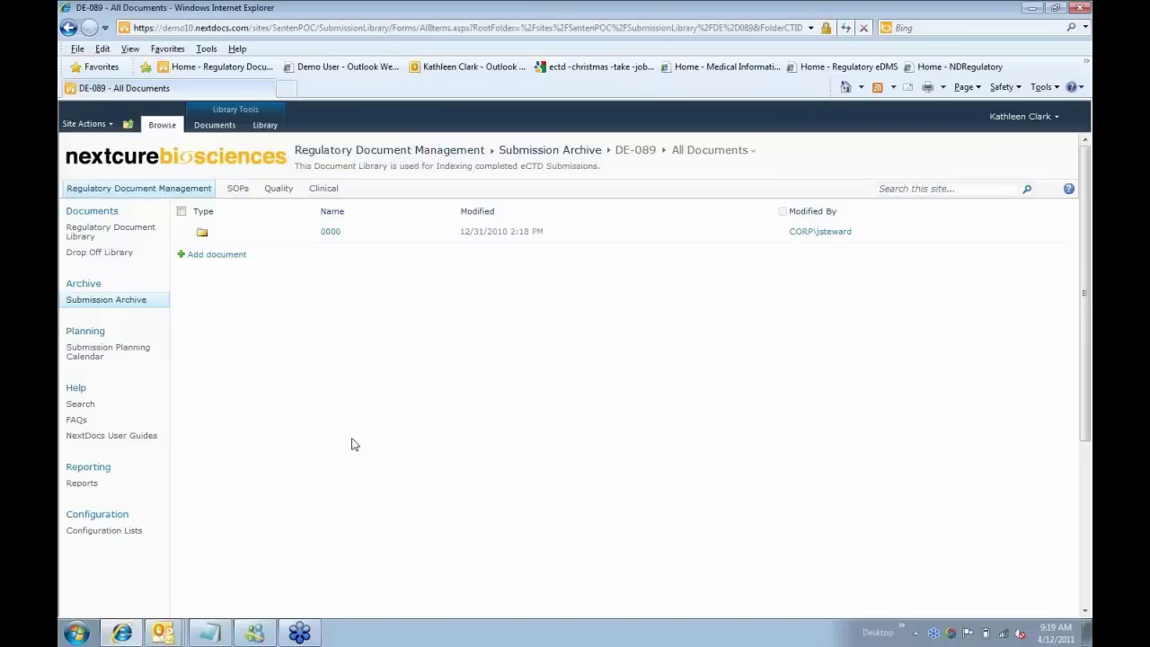
left_click(331, 232)
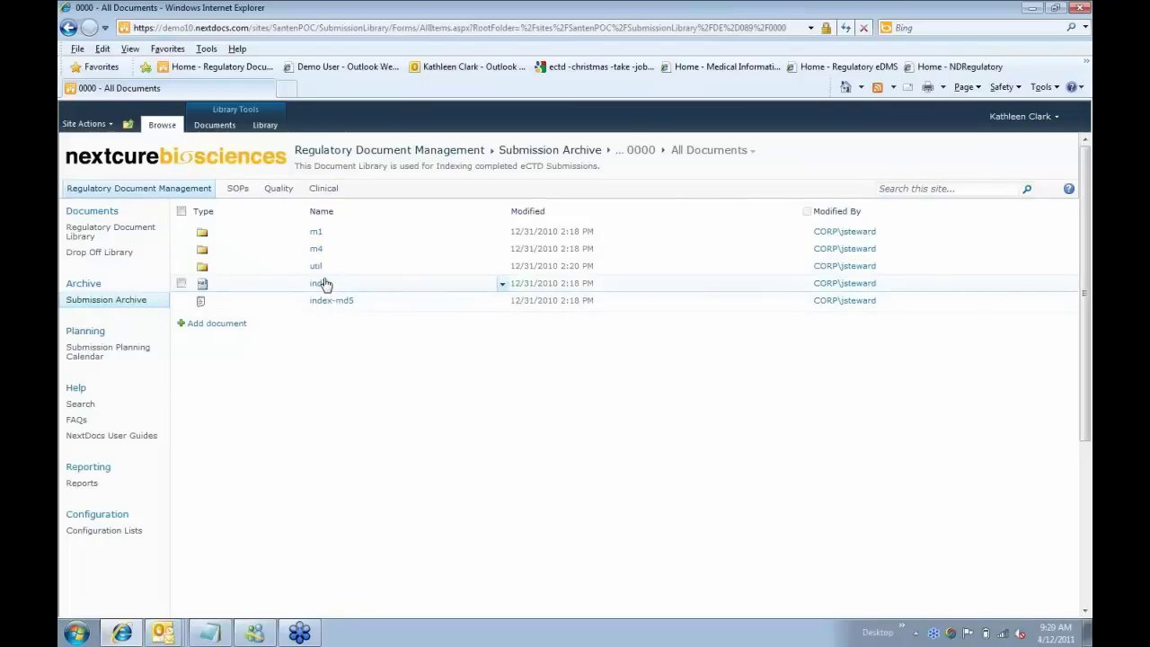
left_click(326, 285)
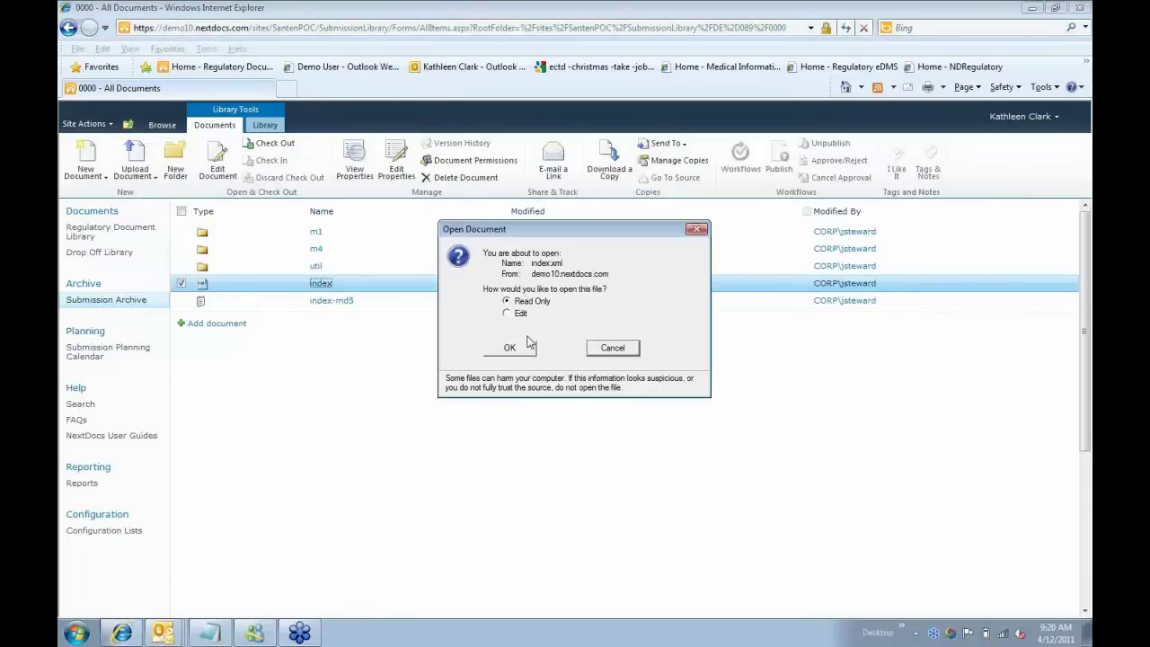
Step: Confirm opening index.xml read-only in the Open Document prompt
left_click(528, 348)
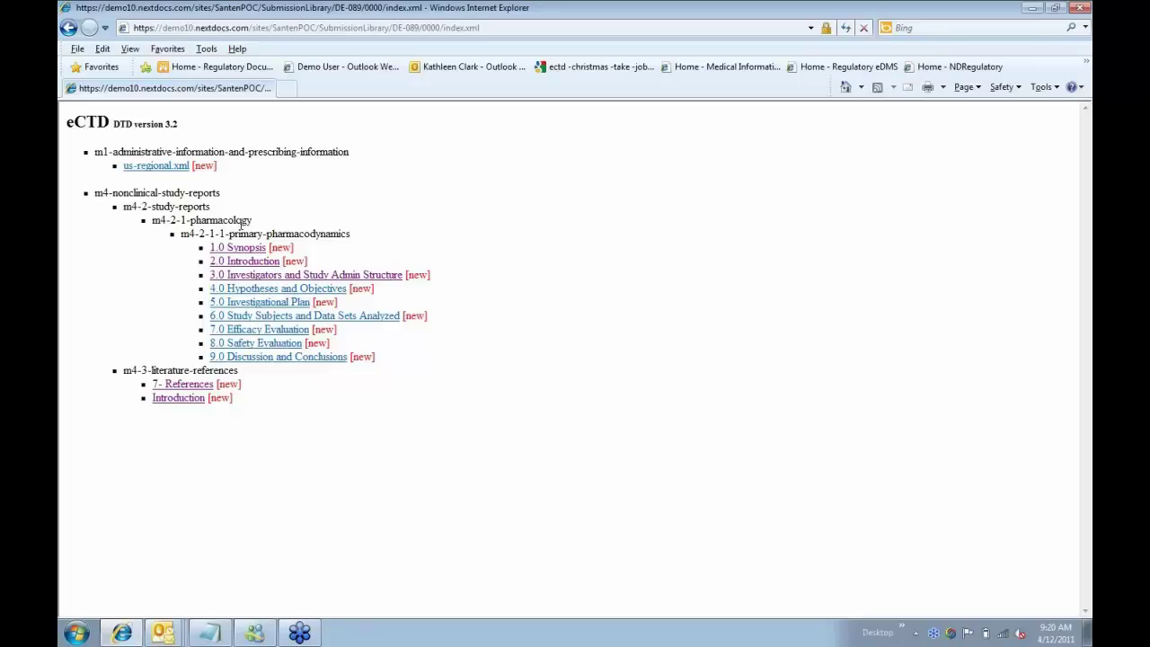
Step: View the 1.0 Synopsis and 7- References PDFs, then go back to the 0000 folder listing
left_click(251, 252)
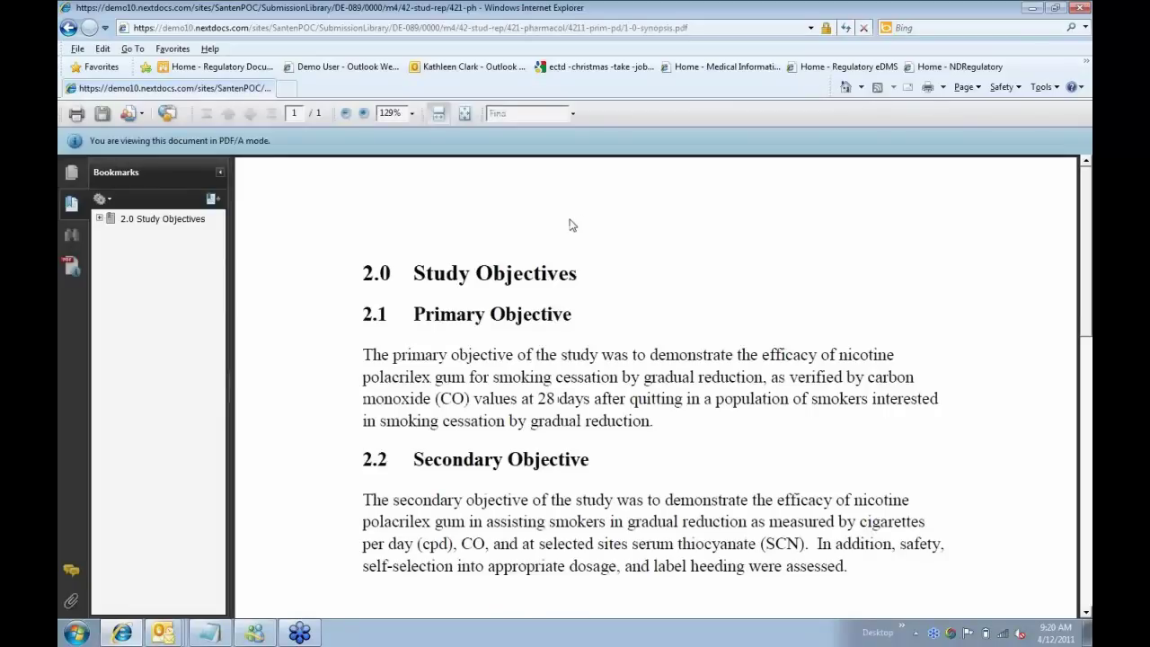
left_click(68, 25)
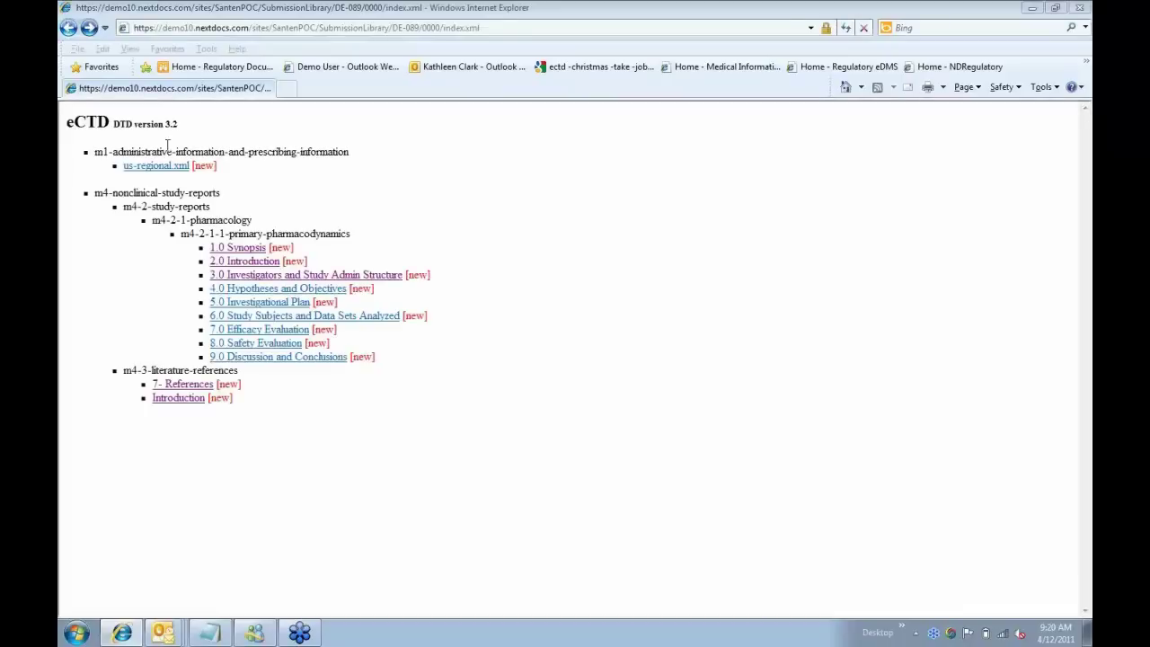
left_click(191, 399)
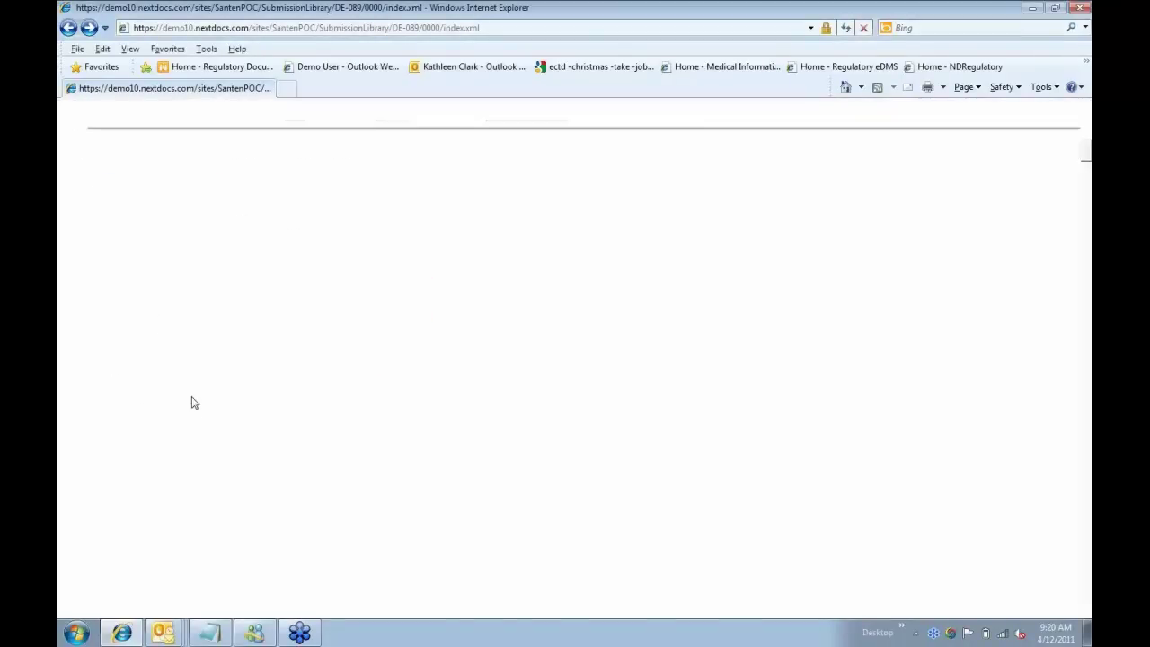
left_click(558, 338)
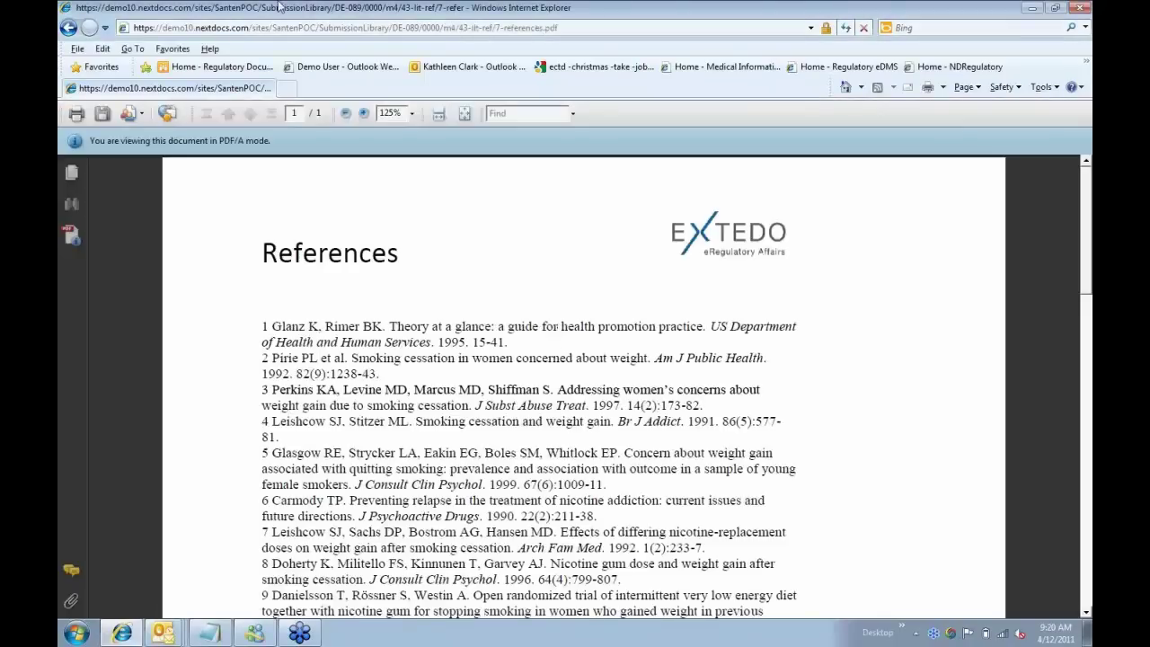
left_click(68, 29)
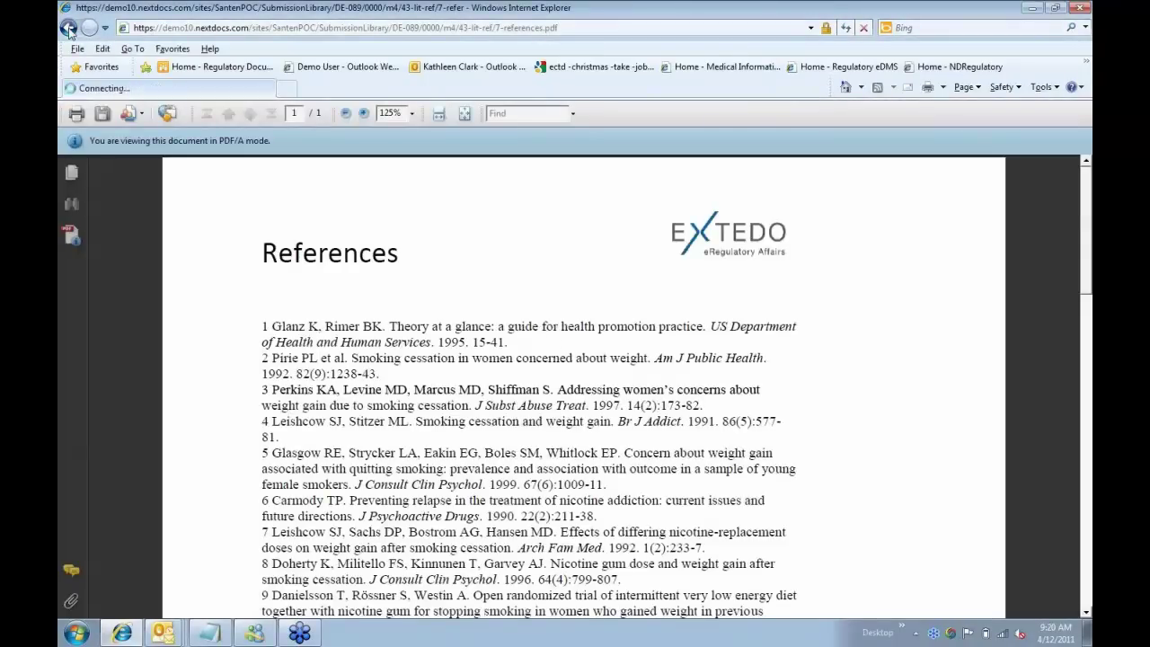
left_click(69, 29)
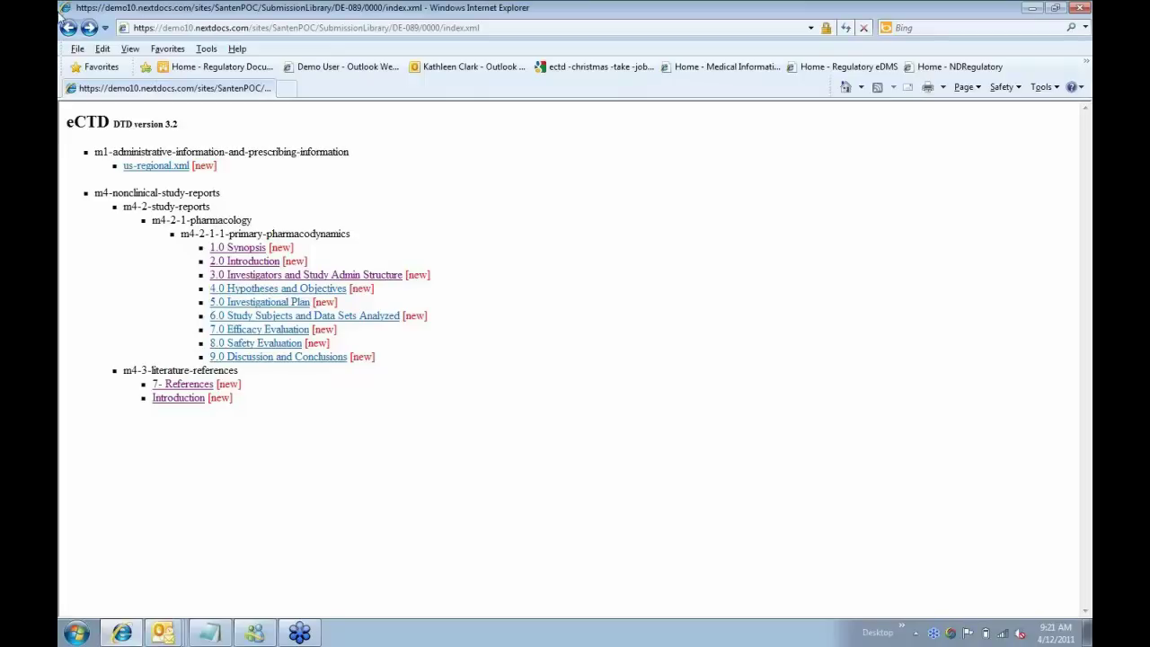
left_click(68, 28)
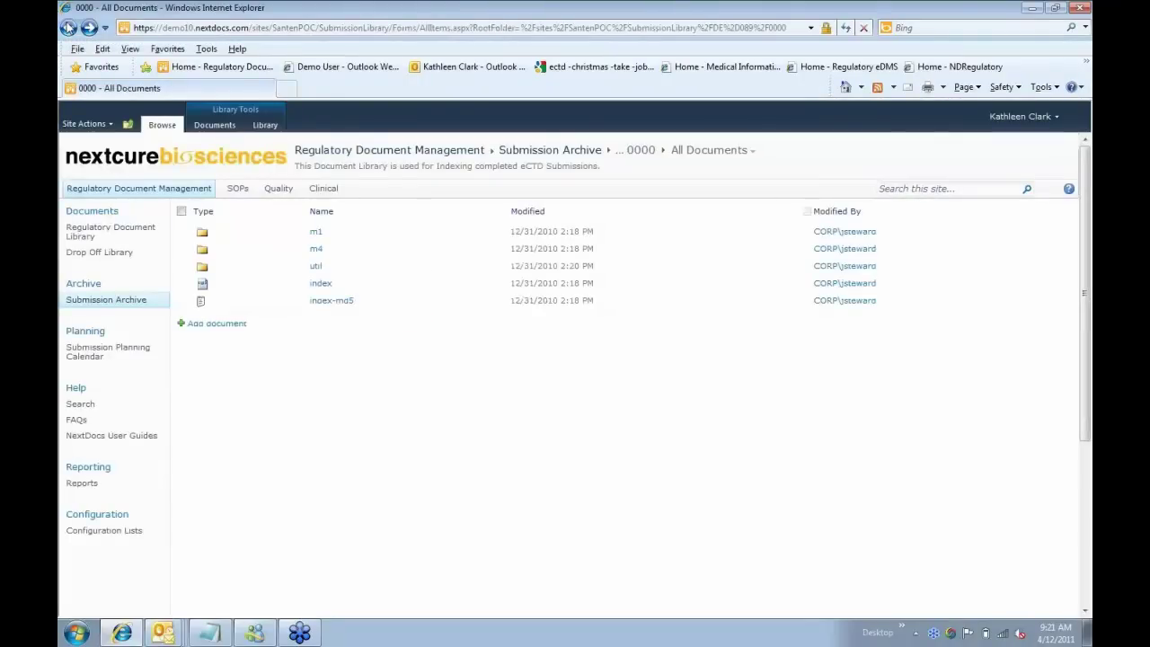
left_click(93, 354)
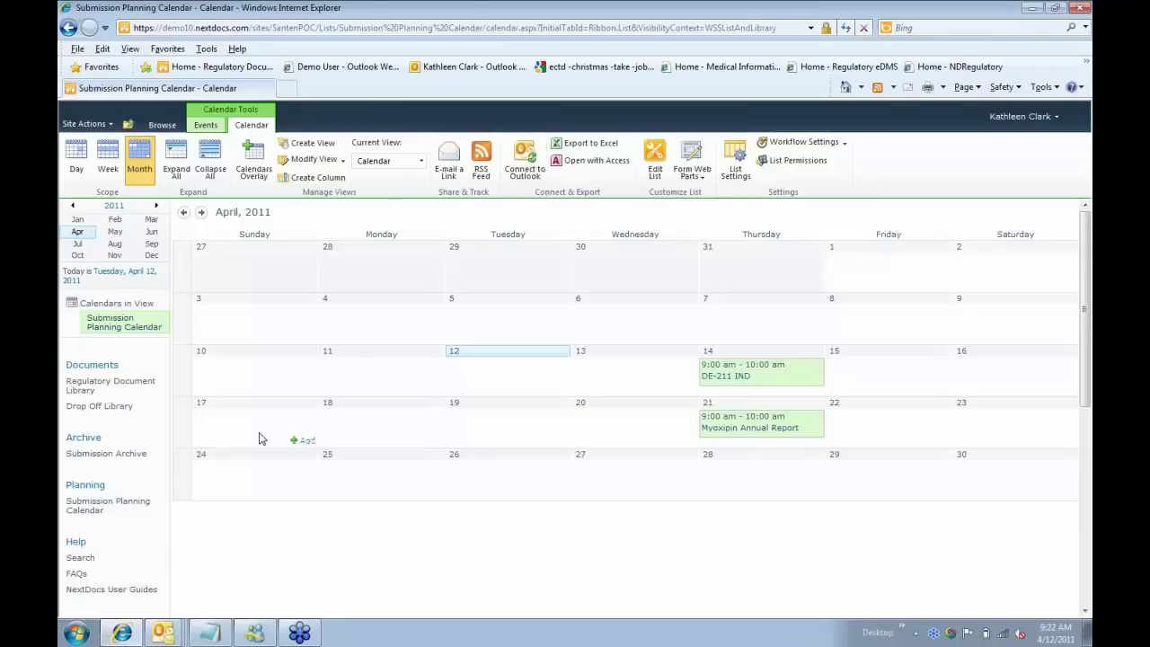
left_click(70, 26)
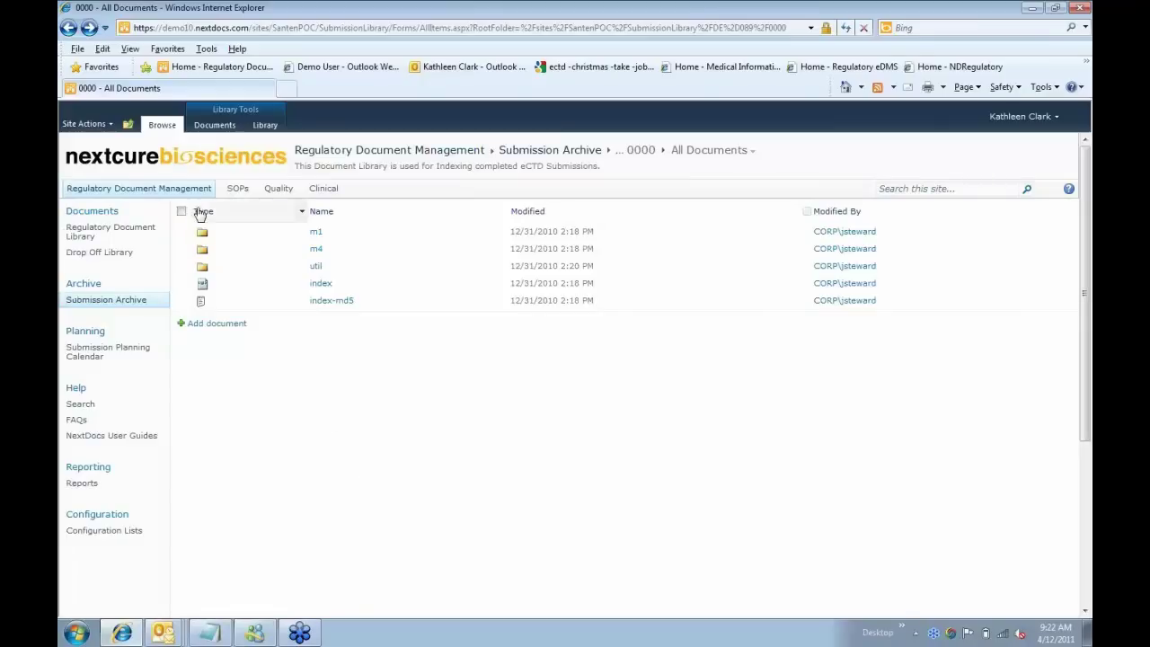
Step: Go to the Regulatory Document Library under Documents in the Quick Launch
left_click(107, 233)
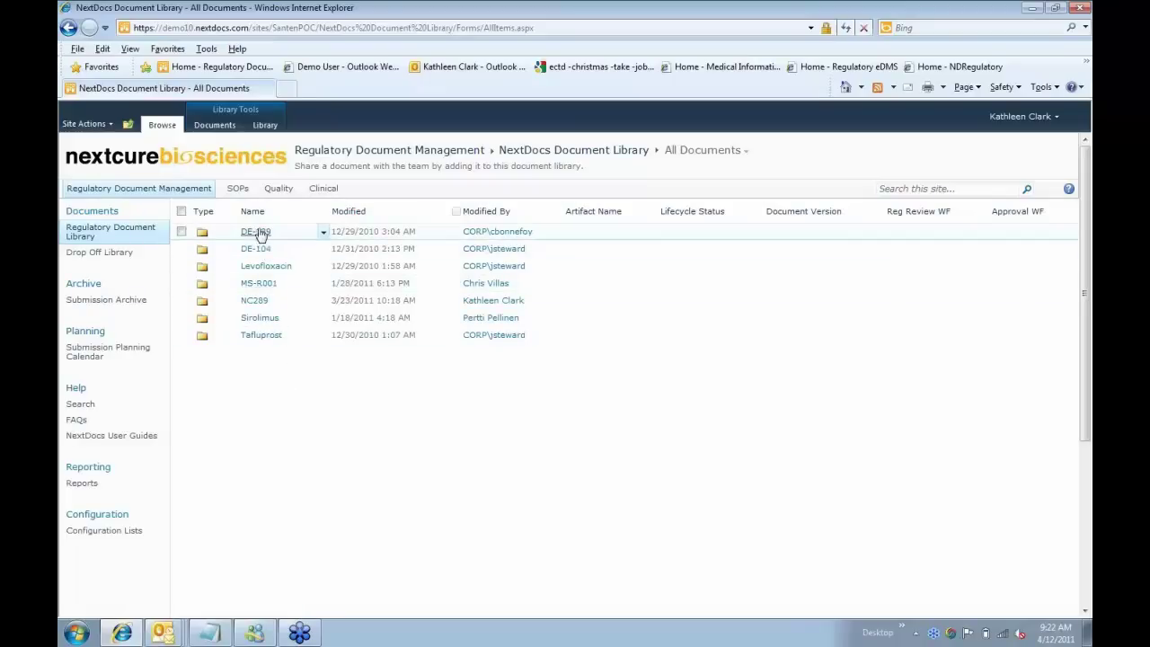
Step: Drill down through DE-089 and Module 1 - Administrative into the European Union folder
left_click(258, 233)
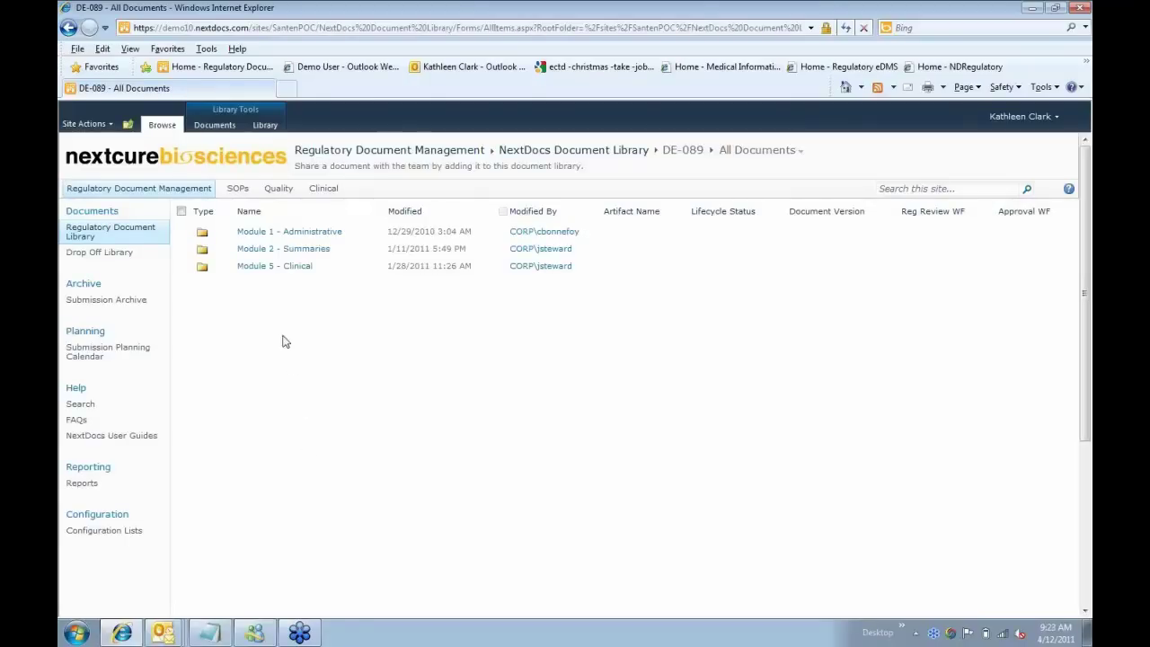
left_click(266, 234)
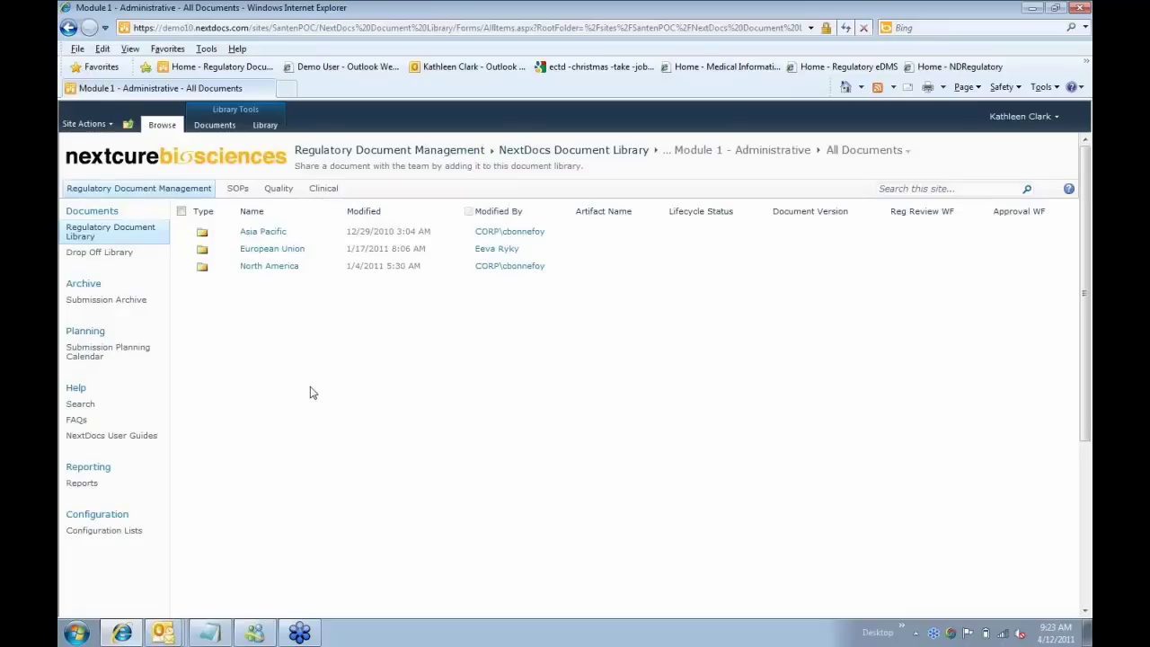
left_click(290, 257)
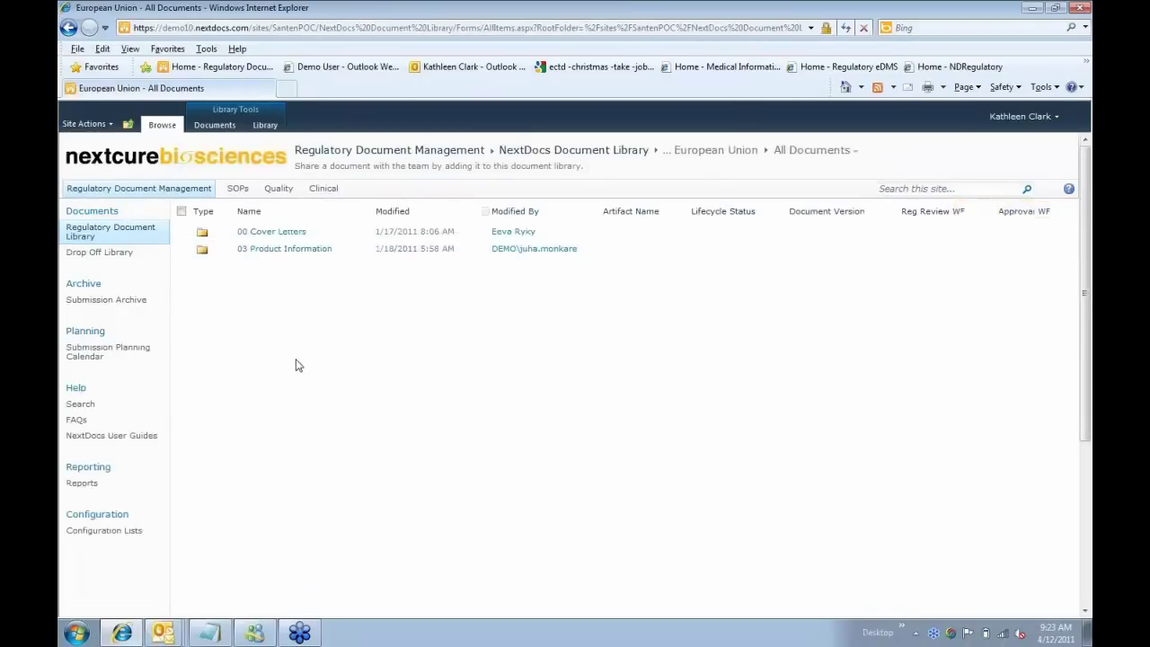
Step: Open the 00 Cover Letters subfolder of European Union
left_click(283, 234)
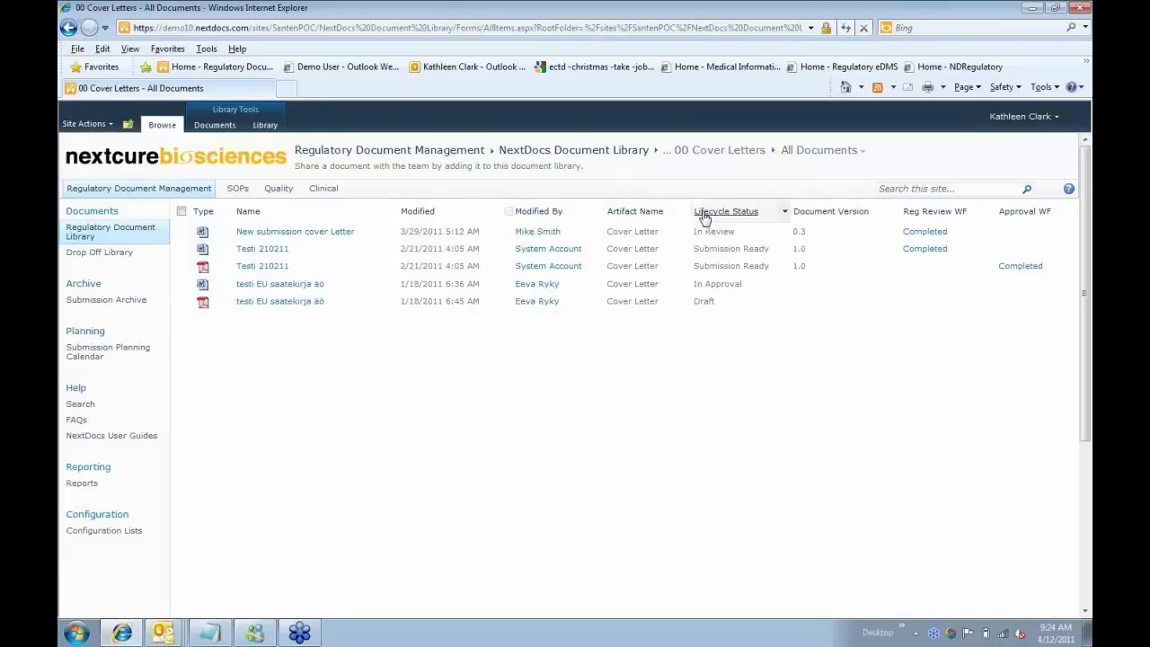
Step: Filter Lifecycle Status to Submission Ready, clear that filter, then sort by Lifecycle Status ascending
left_click(785, 216)
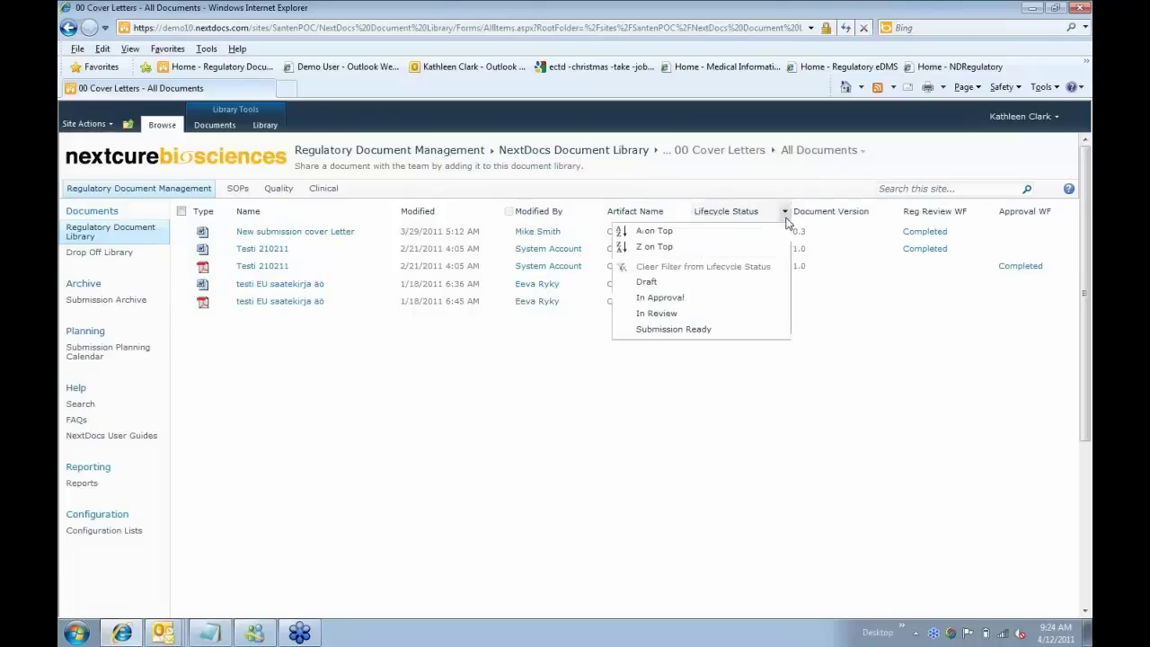
left_click(737, 331)
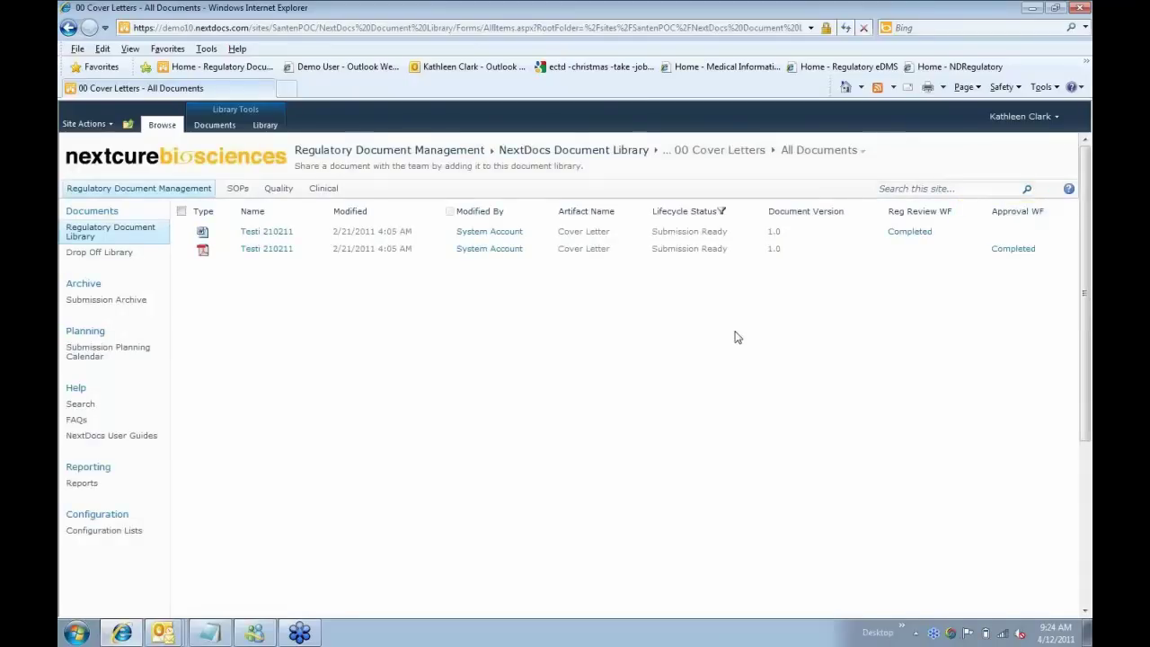
left_click(742, 217)
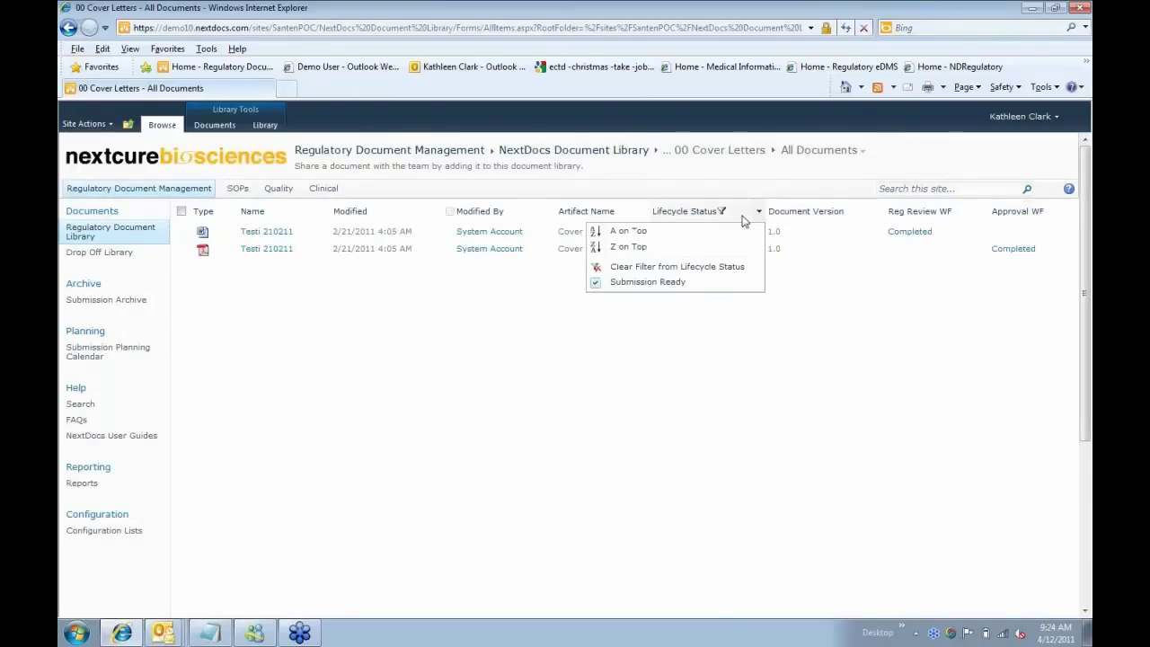
left_click(707, 267)
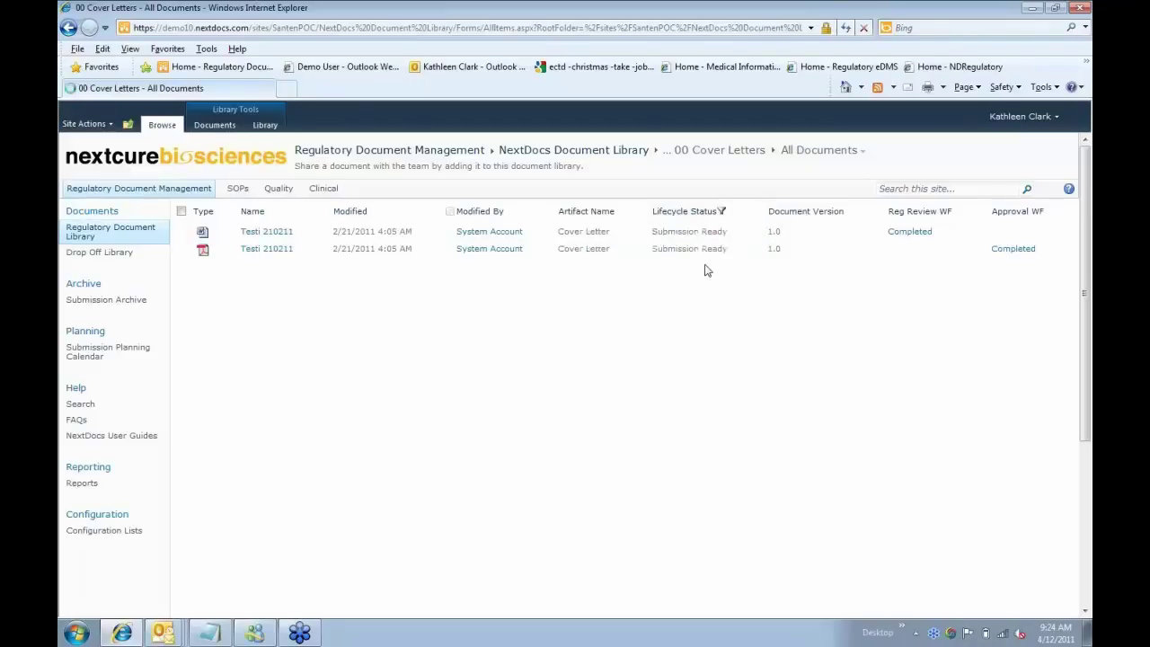
left_click(720, 214)
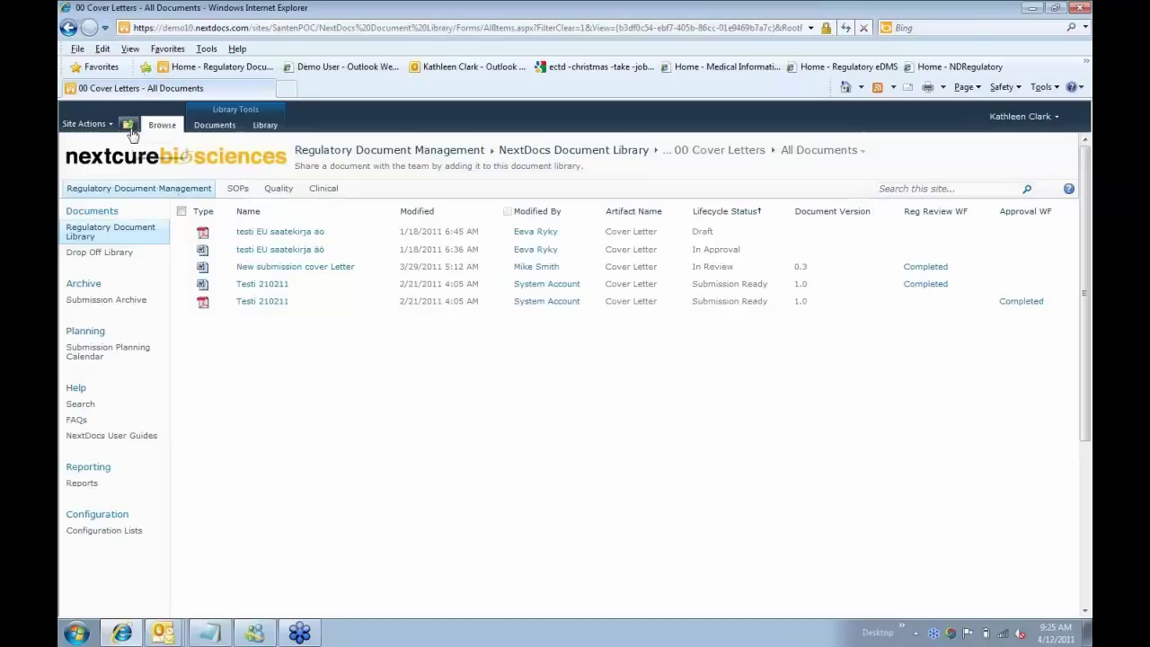
Step: Navigate up to DE-089, then open Module 2 - Summaries, 03 Quality Overall Summary, 02 Drug Product
left_click(128, 126)
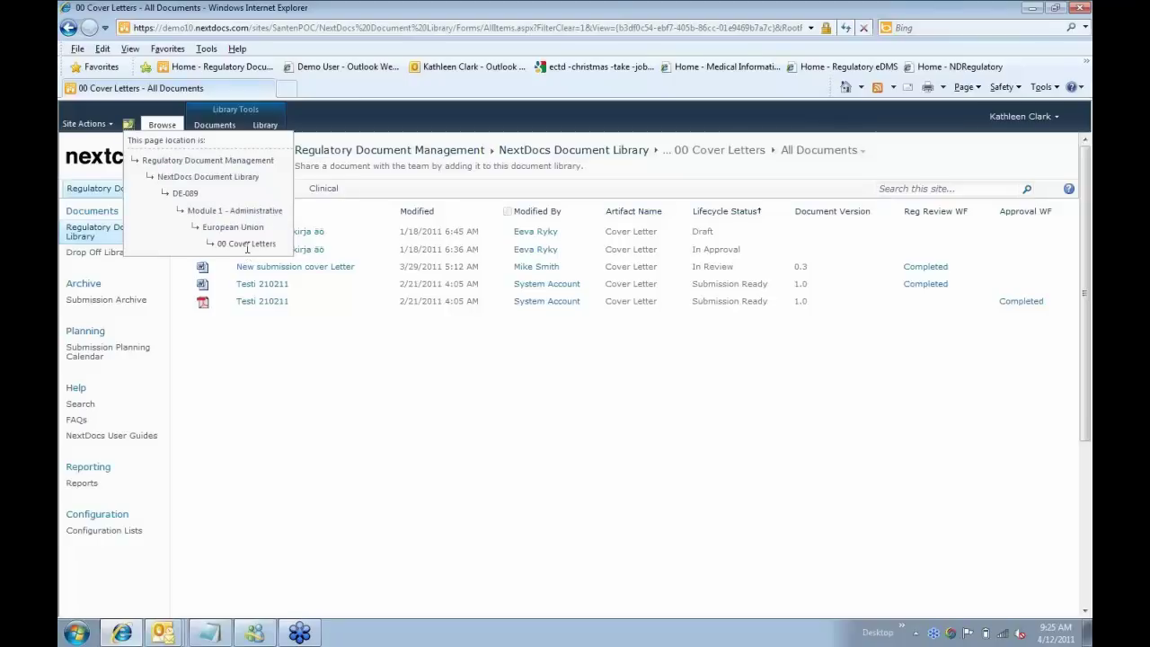
left_click(192, 196)
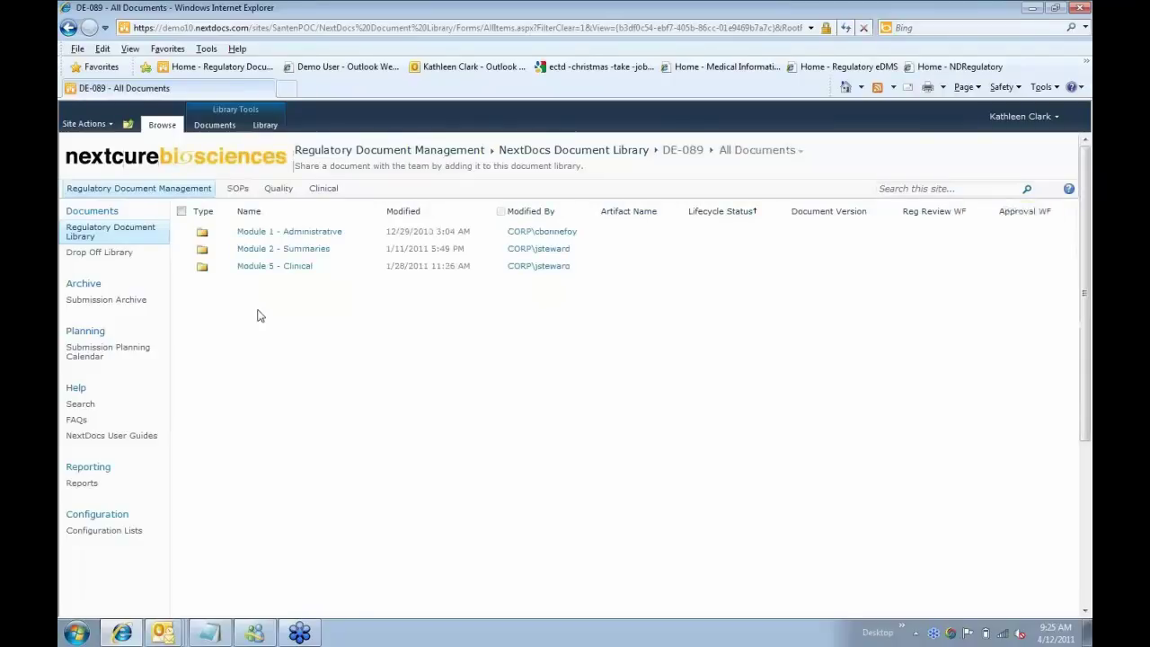
left_click(296, 250)
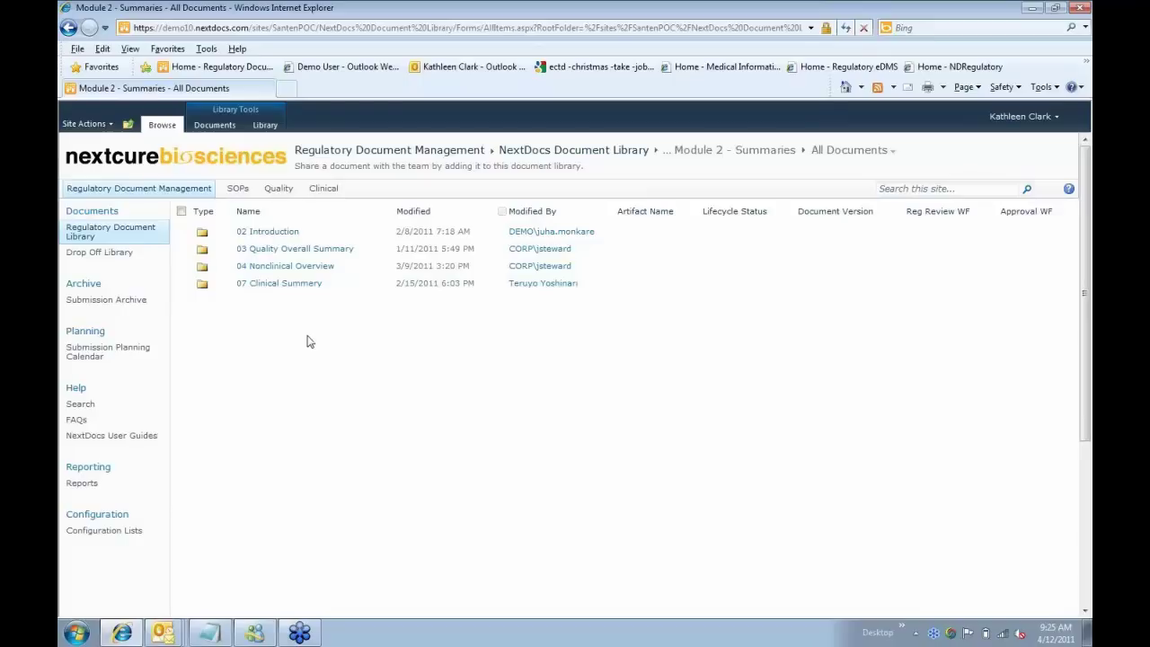
left_click(259, 255)
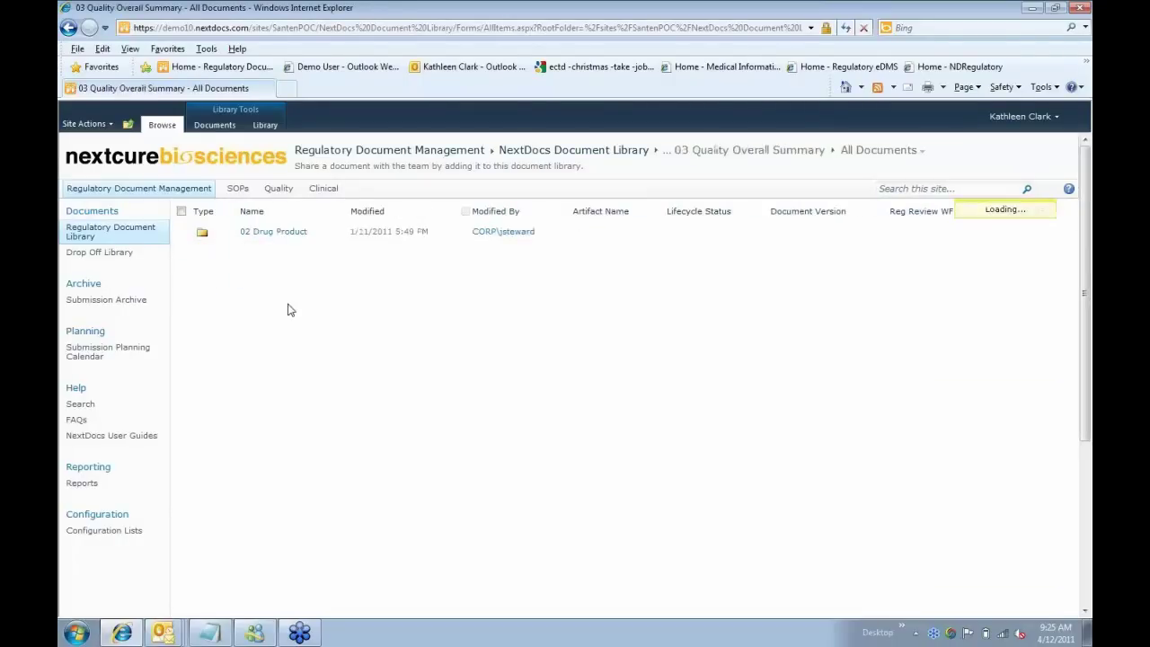
left_click(263, 233)
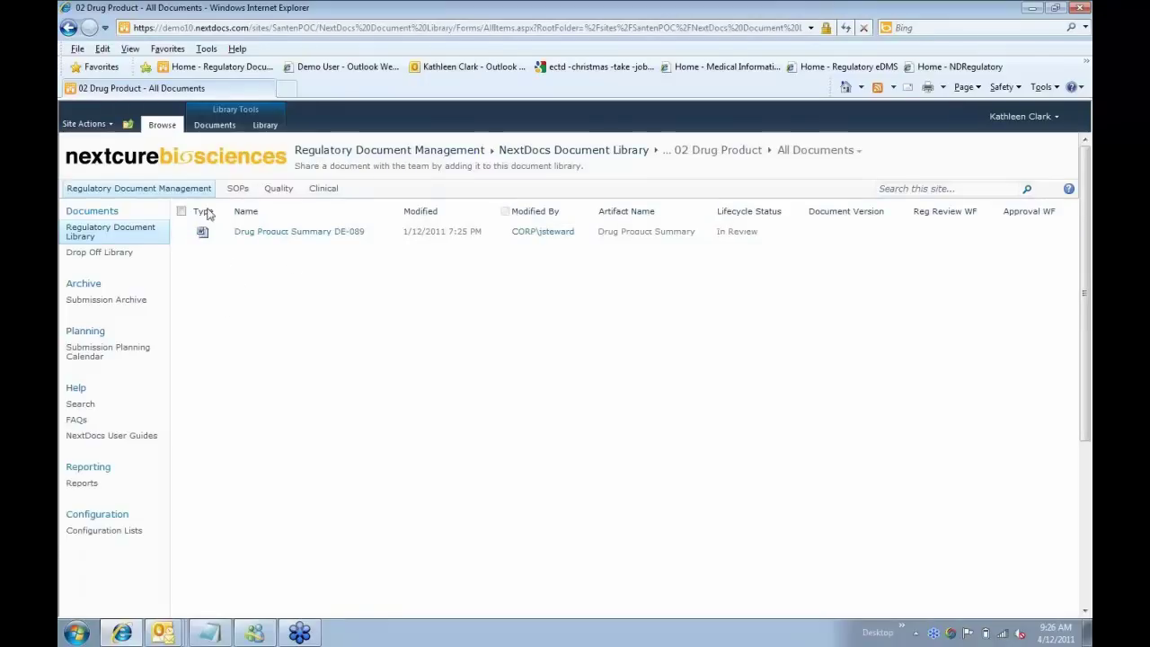
Step: Navigate up to DE-089, then open Module 1 - Administrative, European Union, 00 Cover Letters
left_click(130, 125)
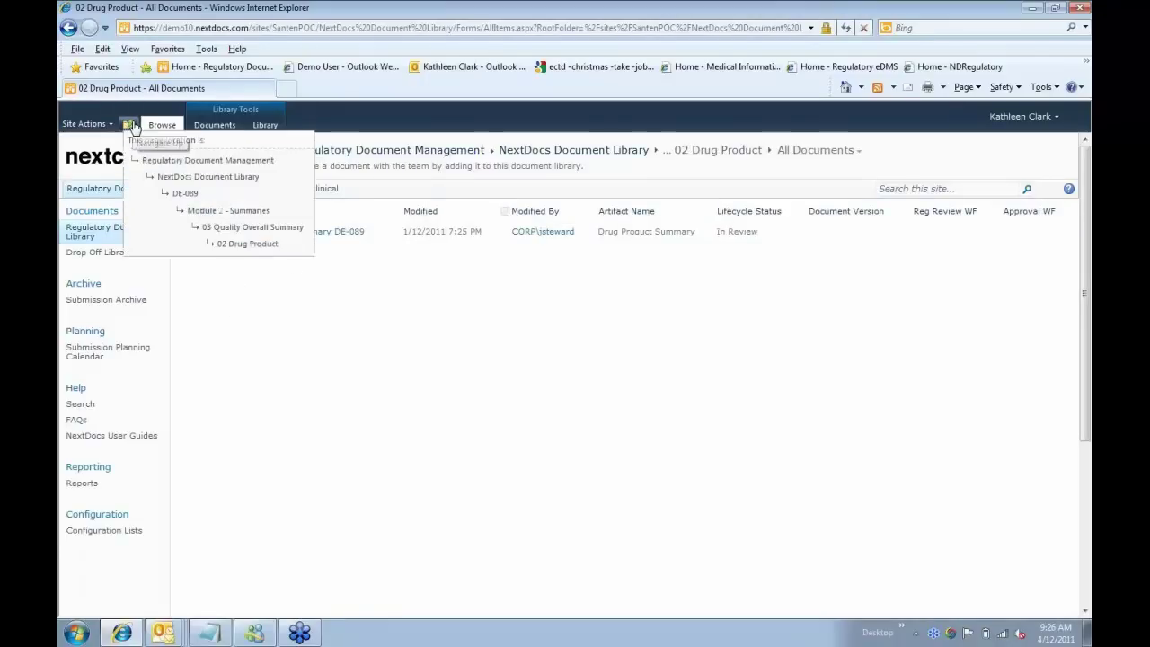
left_click(182, 195)
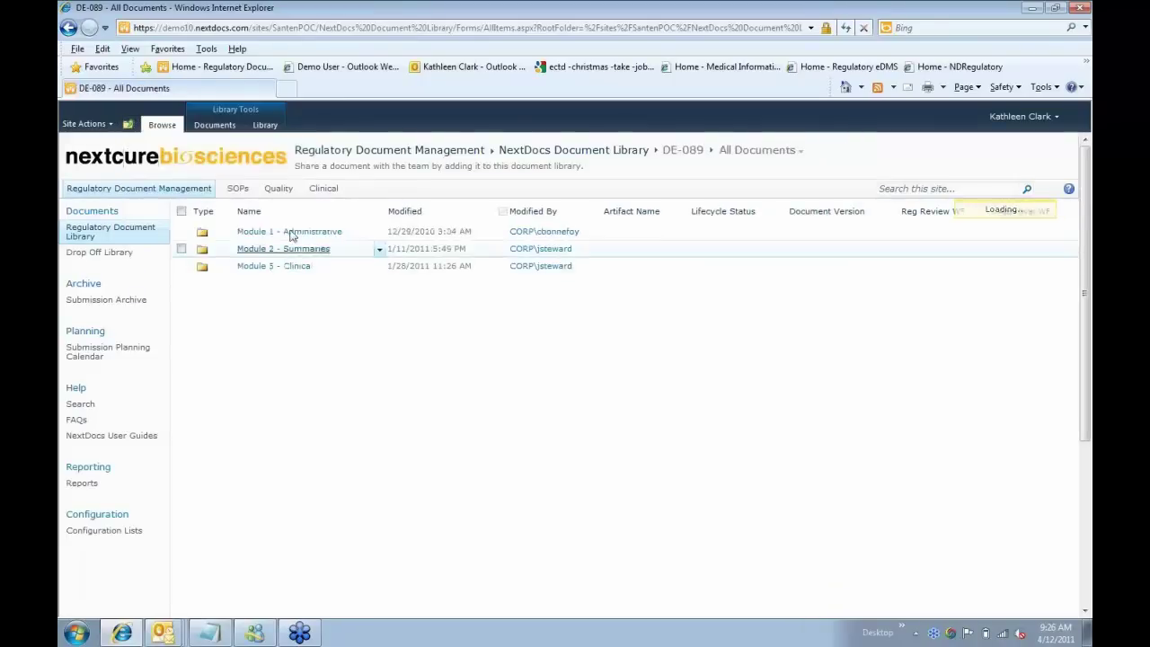
left_click(292, 232)
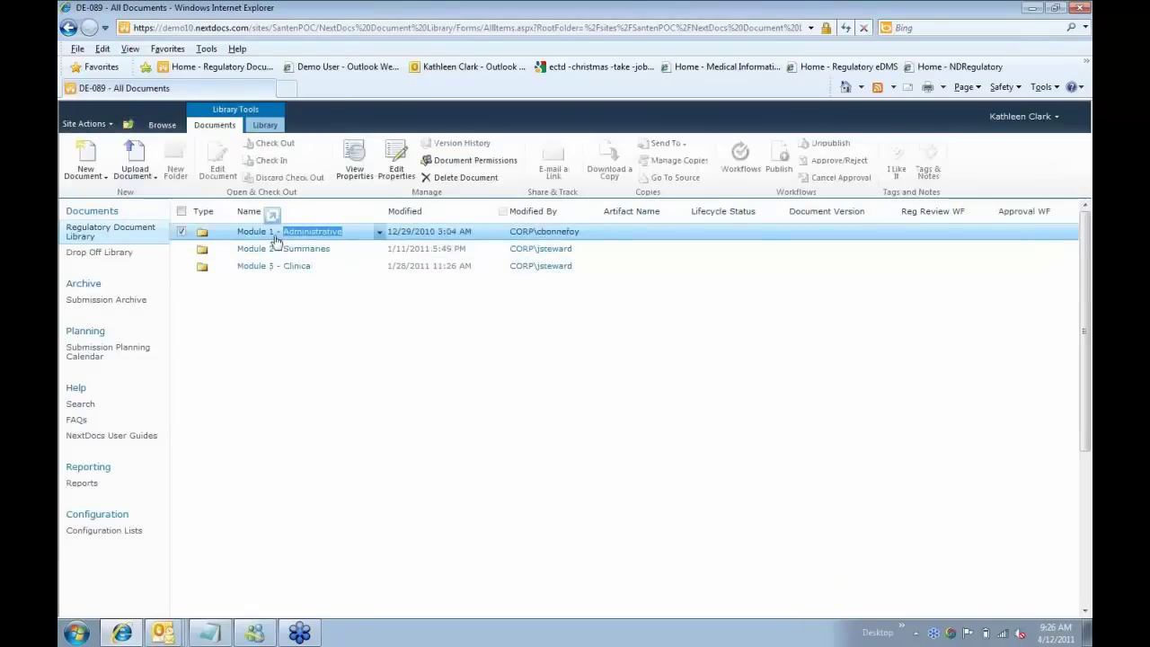
left_click_drag(295, 234, 277, 245)
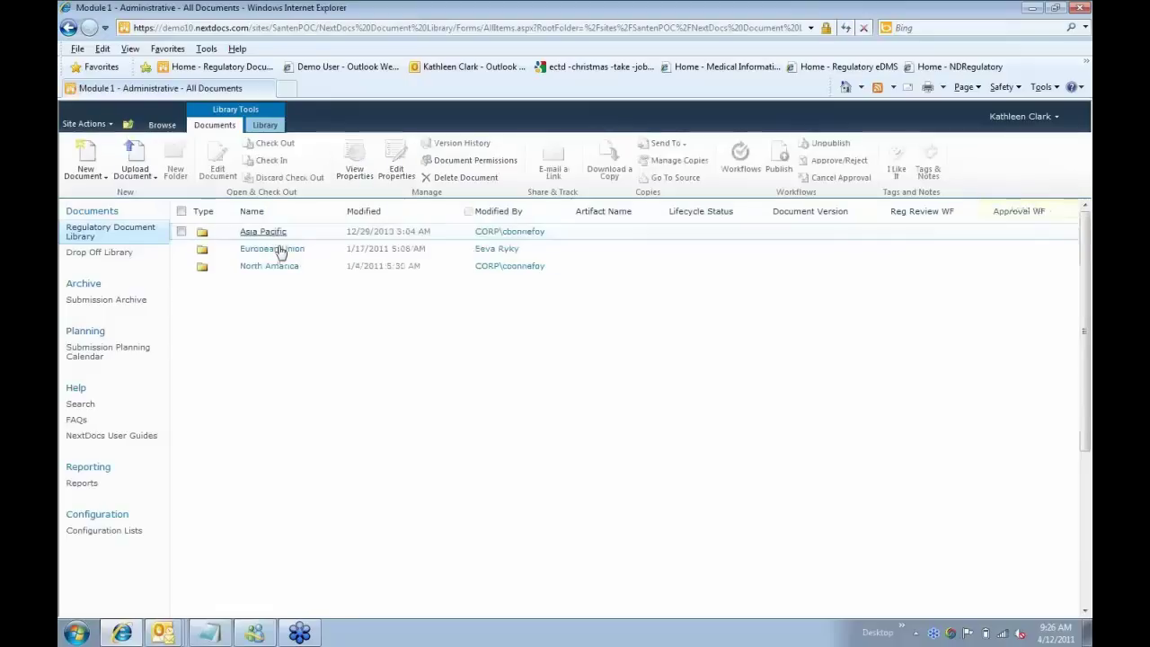
left_click(279, 250)
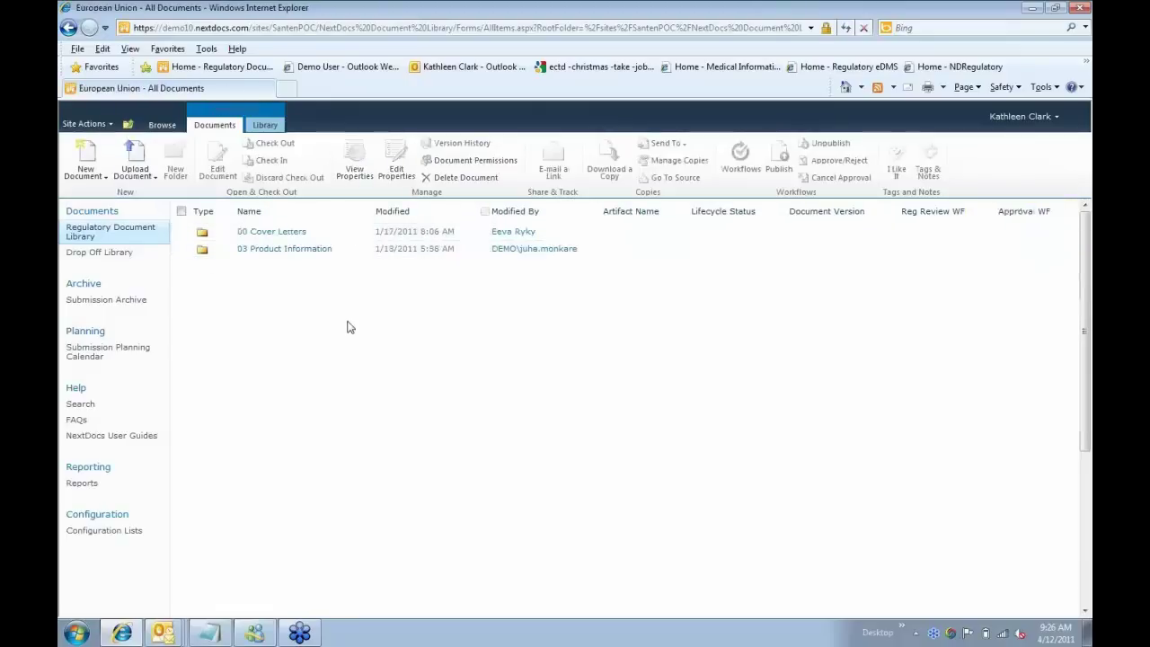
left_click(287, 236)
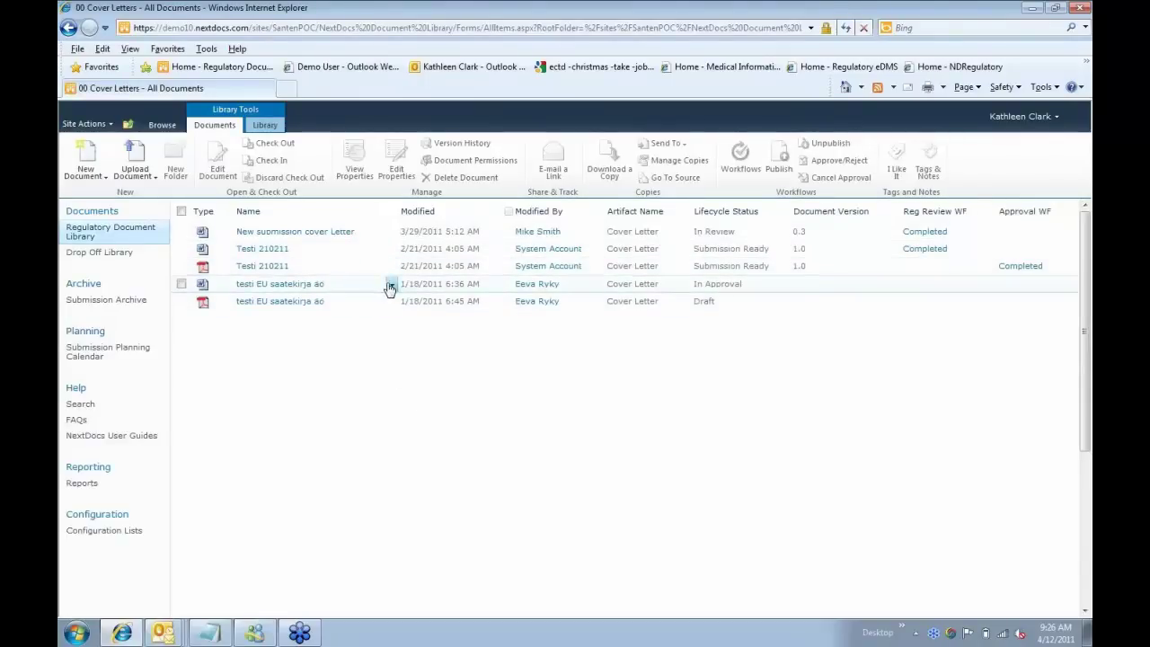
left_click(390, 286)
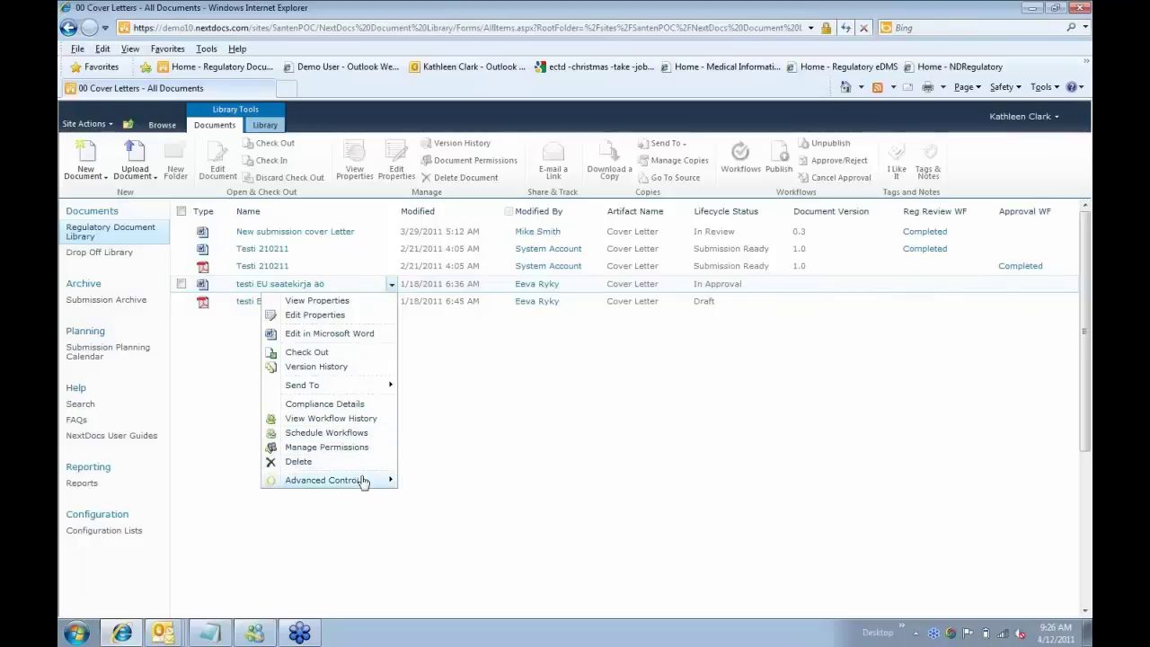
mouse_move(364, 483)
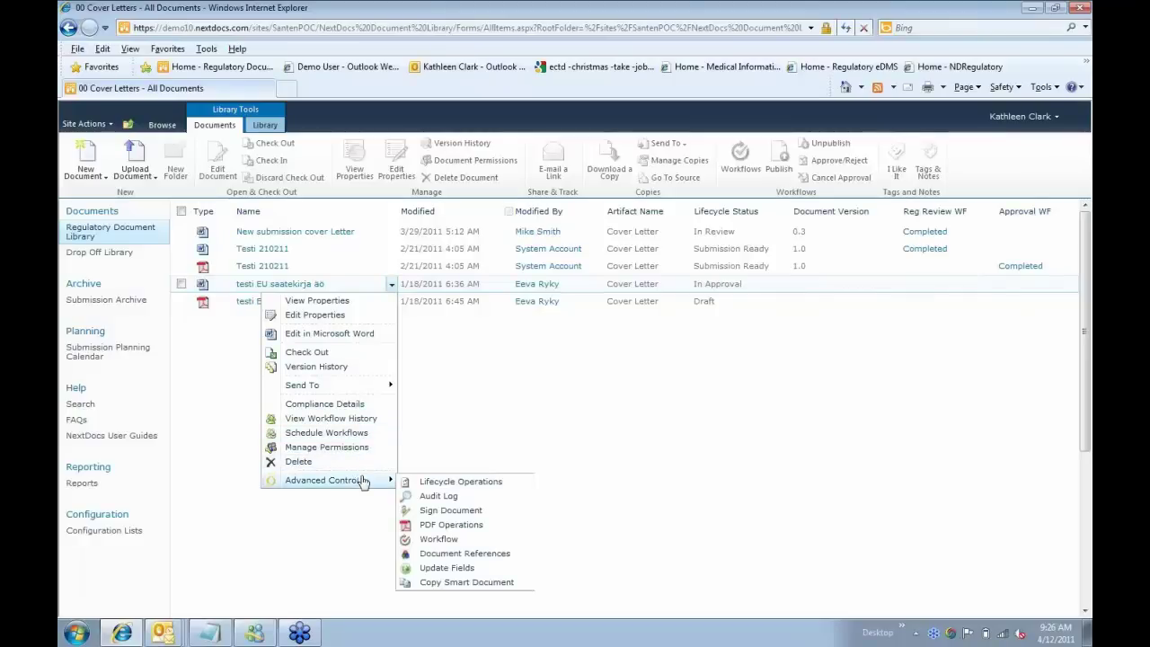
left_click(471, 396)
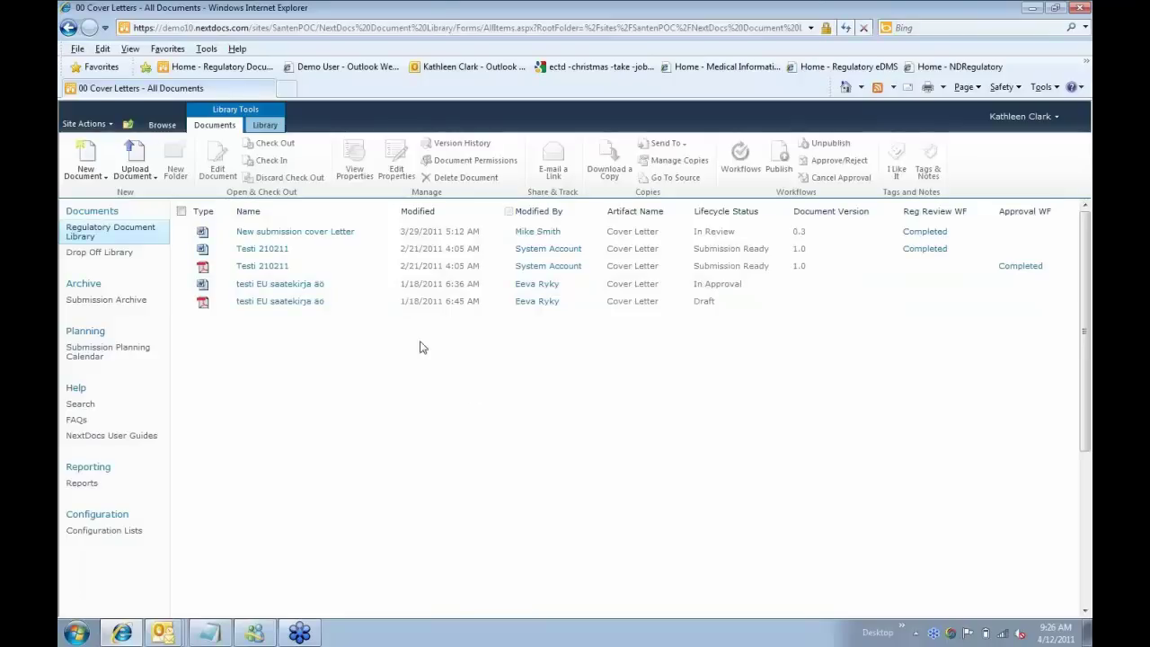
Step: Select the Draft 'testi EU saatekirja ao' PDF cover letter at the bottom of 00 Cover Letters
left_click(180, 302)
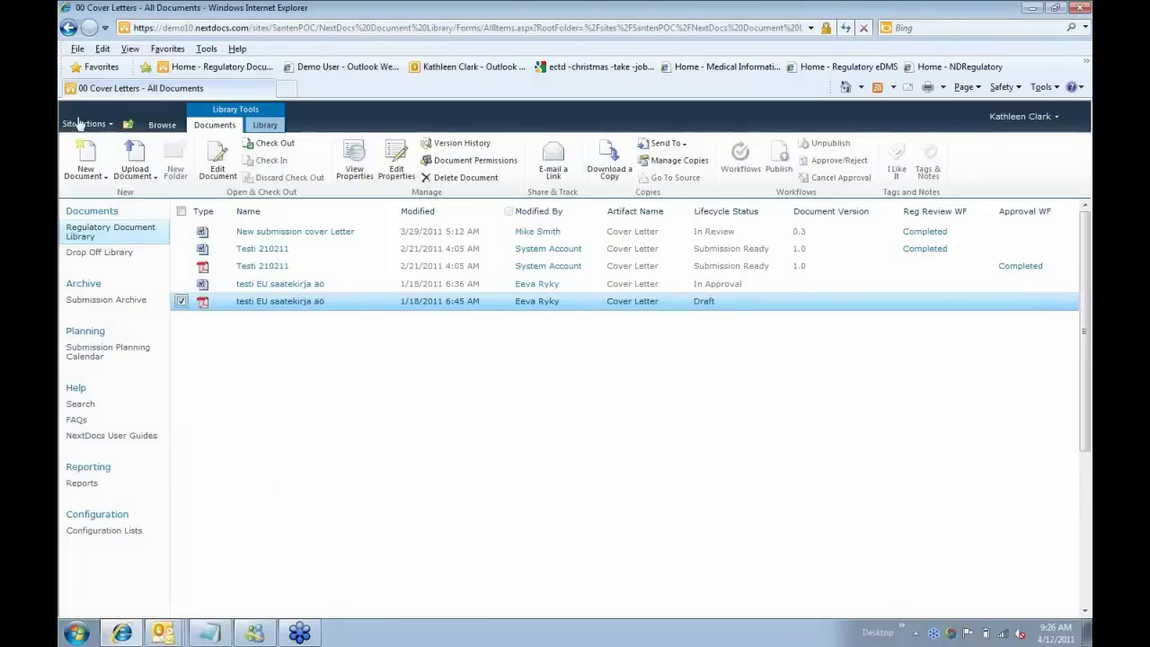